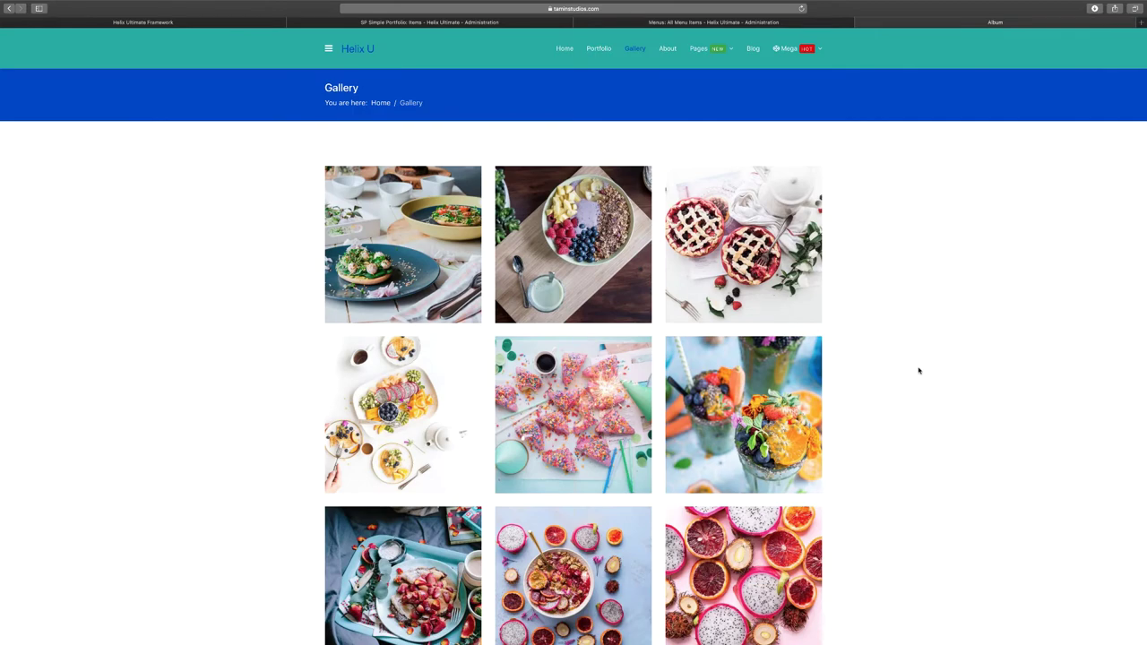
Browse the front-end gallery, opening the first image popup and advancing to the next image
scroll(918, 370, down, 5)
scroll(916, 369, down, 4)
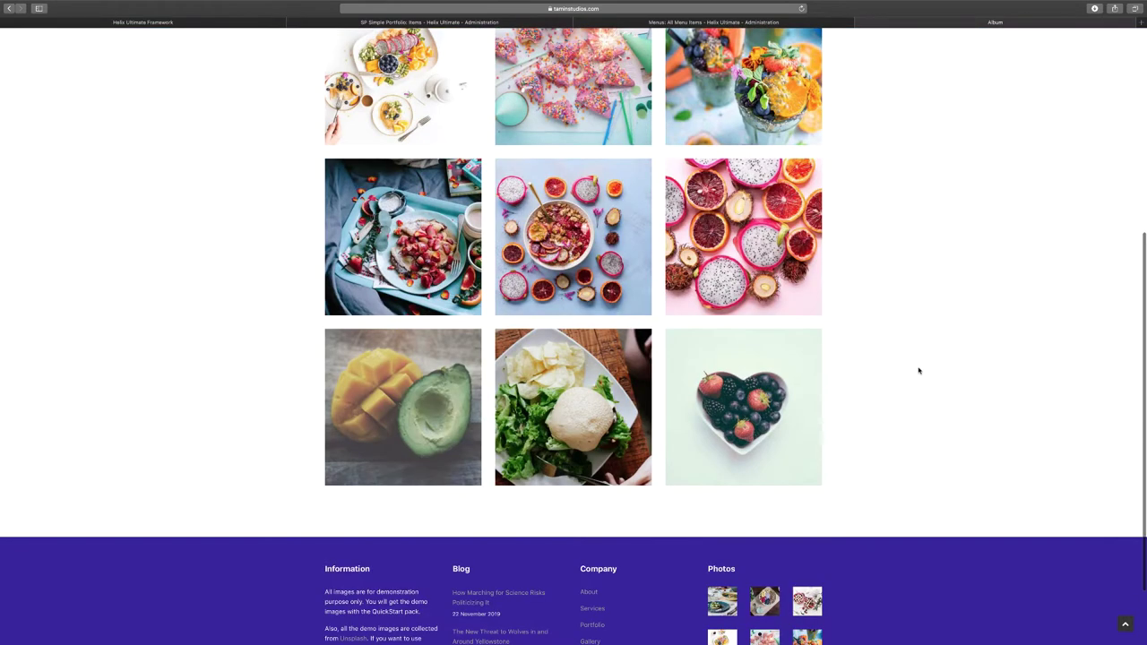
scroll(887, 388, up, 3)
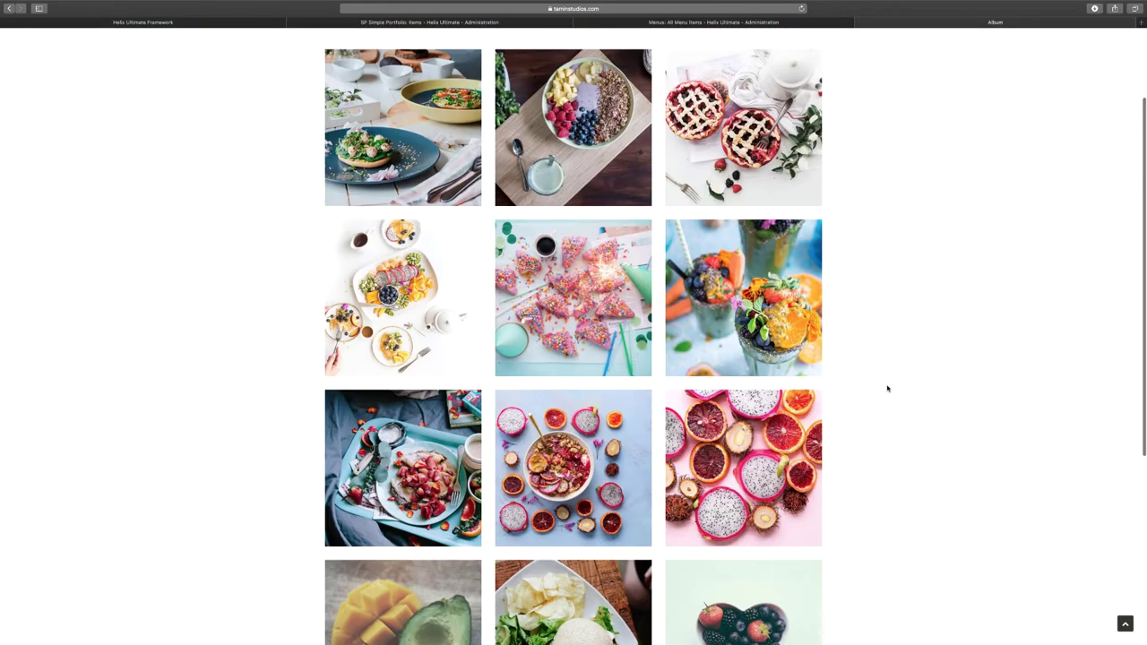
scroll(887, 388, up, 3)
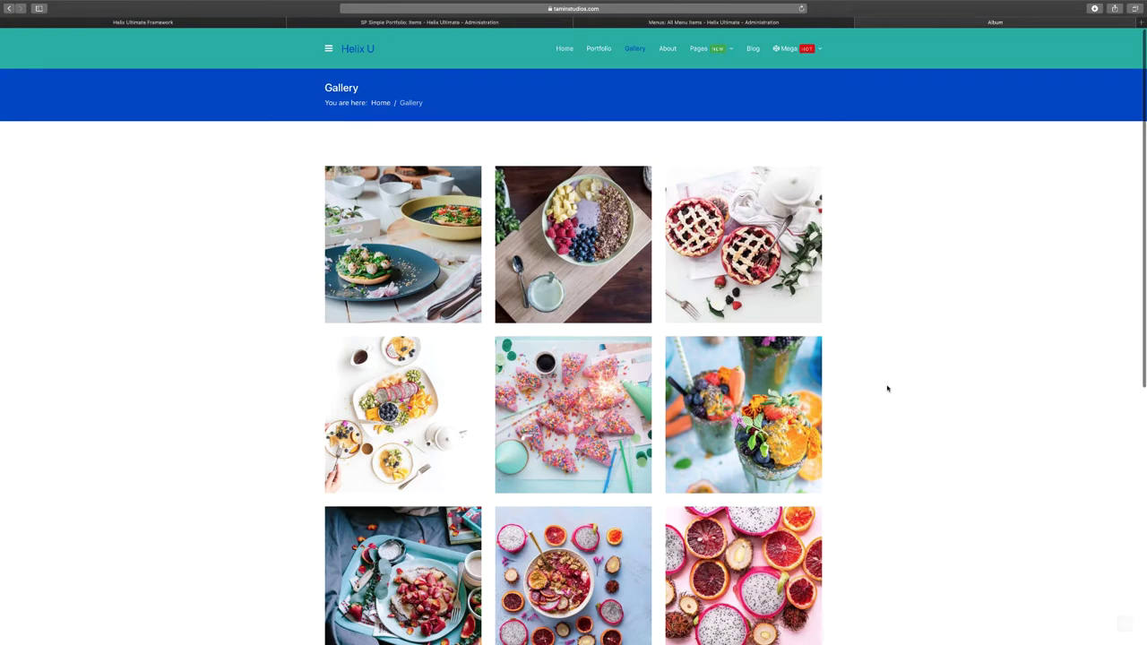
click(357, 278)
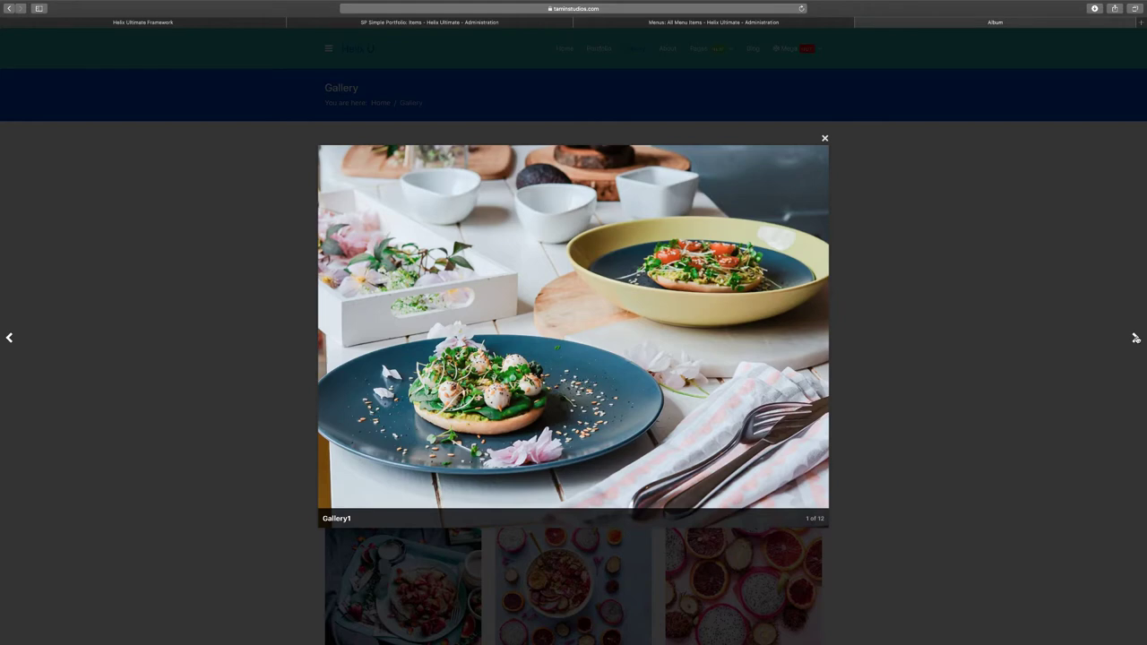
click(1135, 338)
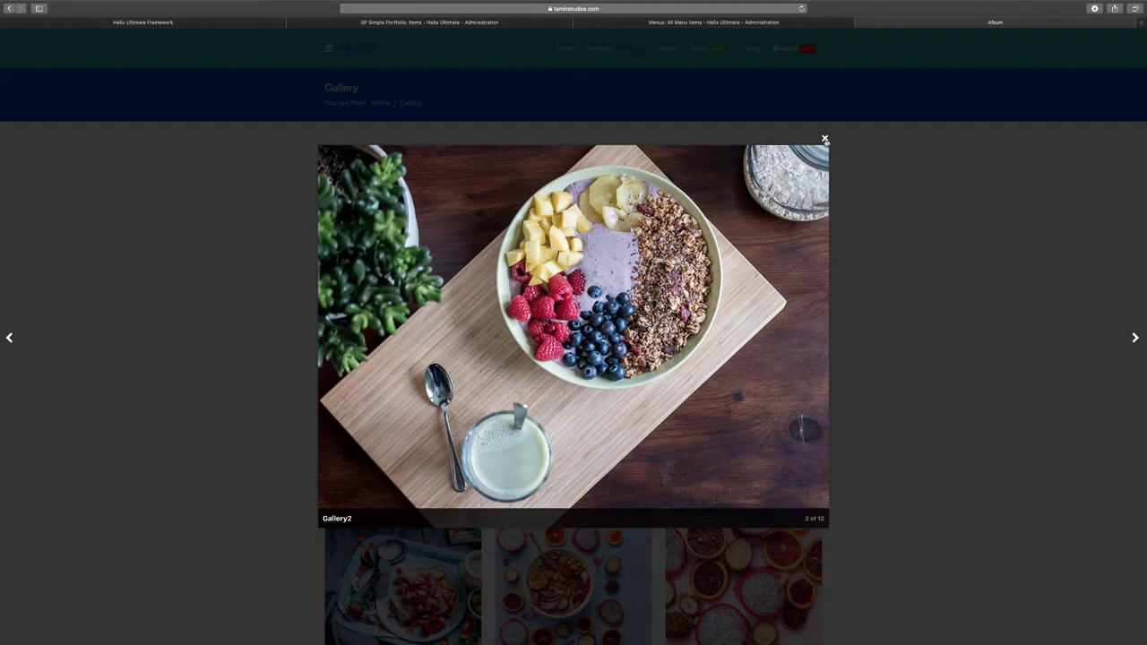
click(824, 140)
scroll(857, 478, down, 4)
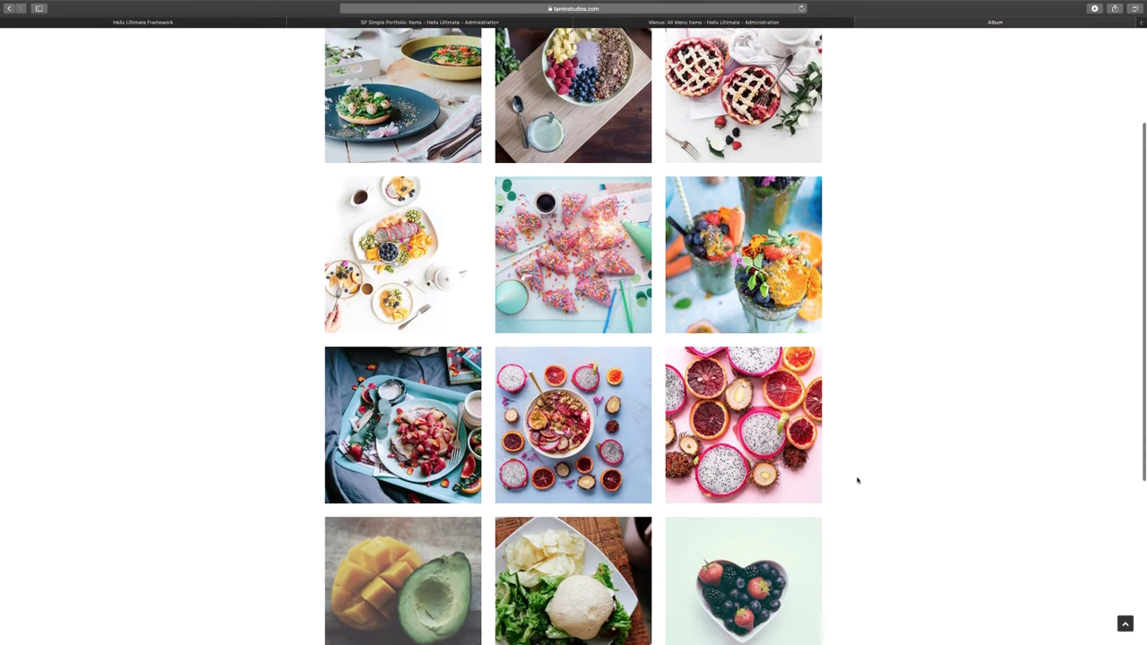
scroll(857, 480, up, 3)
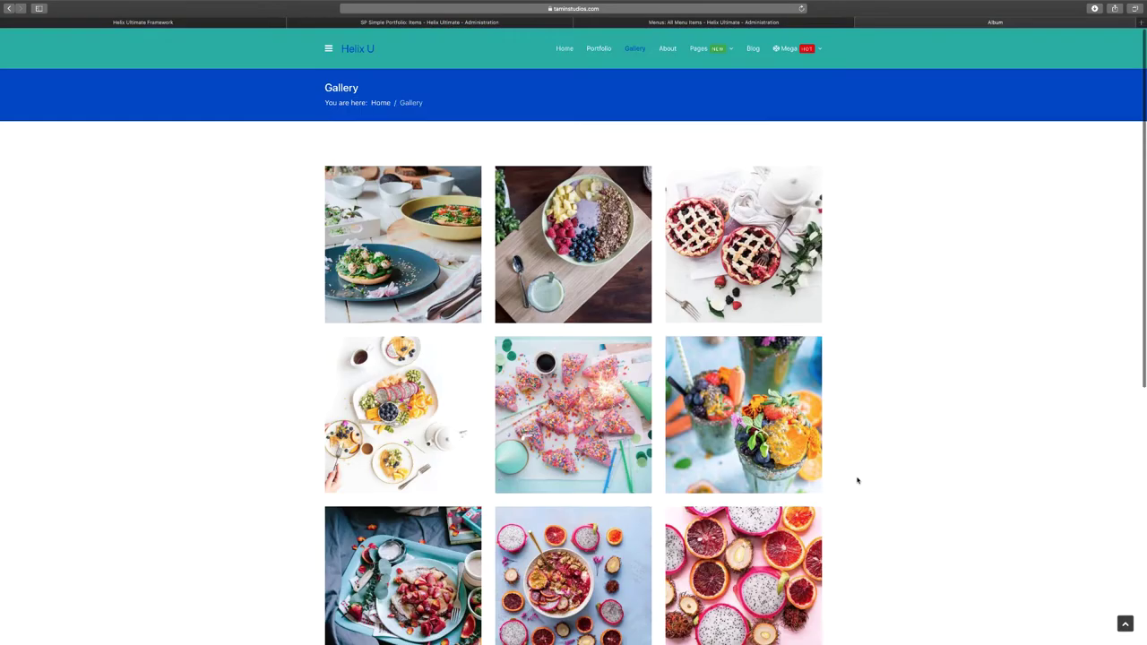
Go through Components to the SP Easy Image Gallery albums list showing the single Album
click(656, 21)
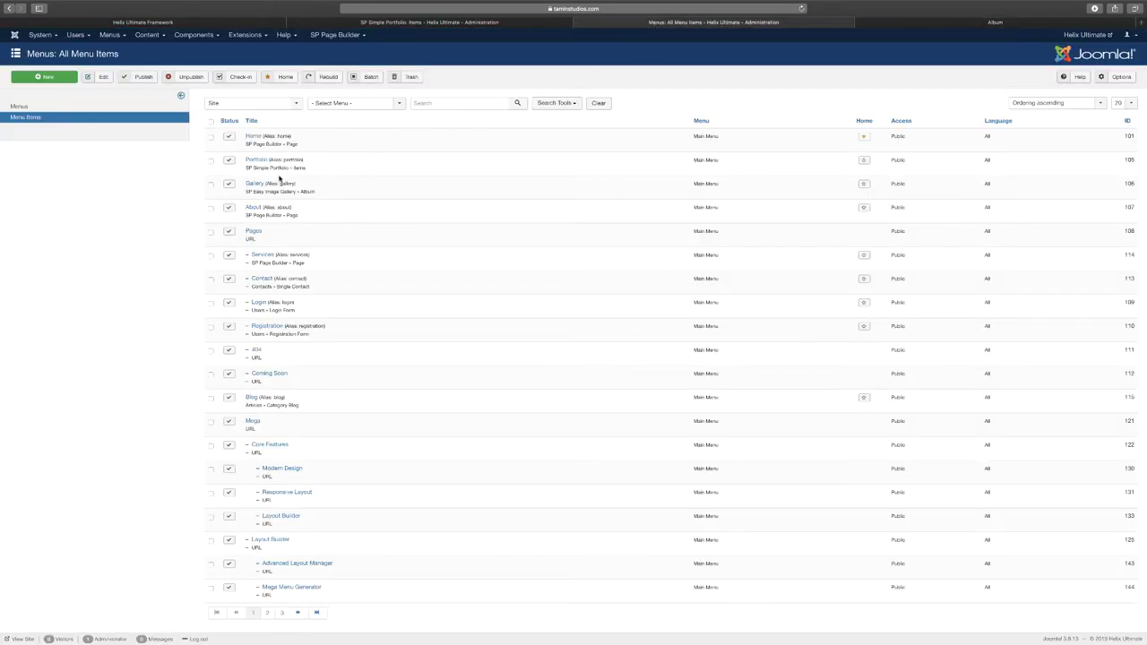
click(440, 23)
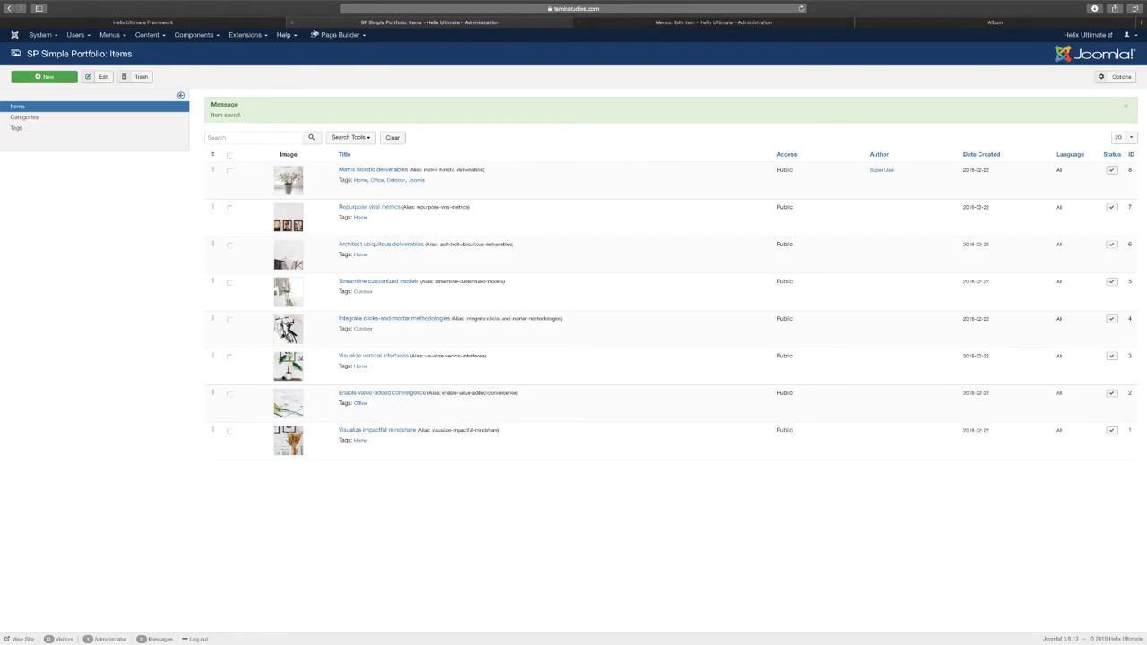
click(215, 36)
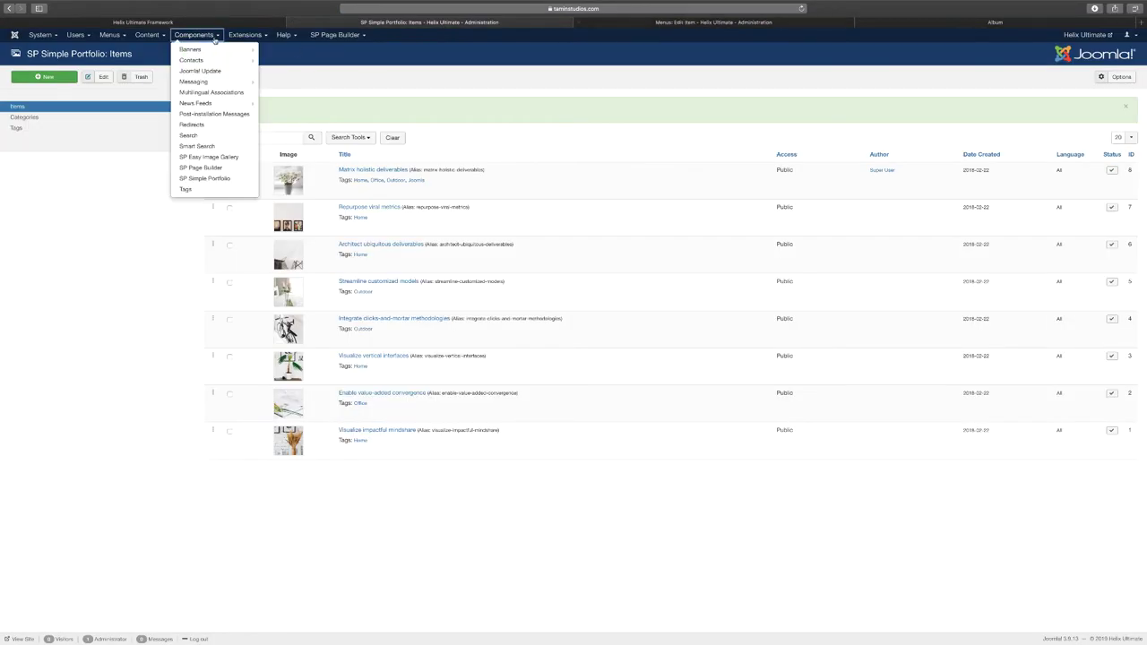
click(213, 159)
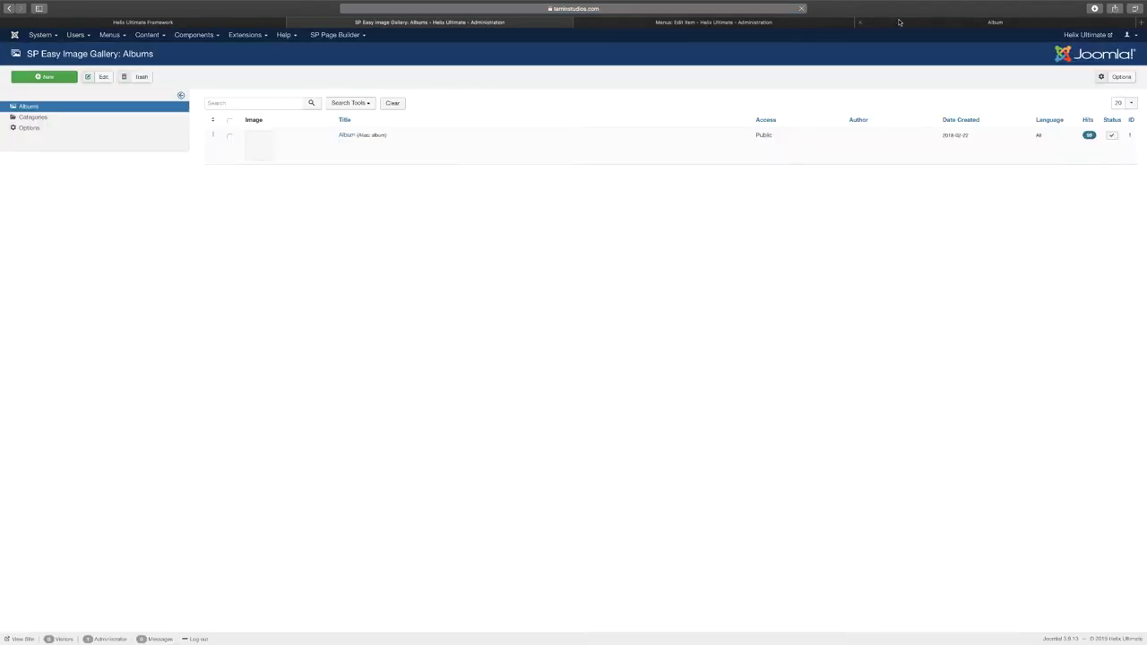
Confirm the Gallery menu item is an Album-type item linked to Album, leaving type and album unchanged
click(701, 22)
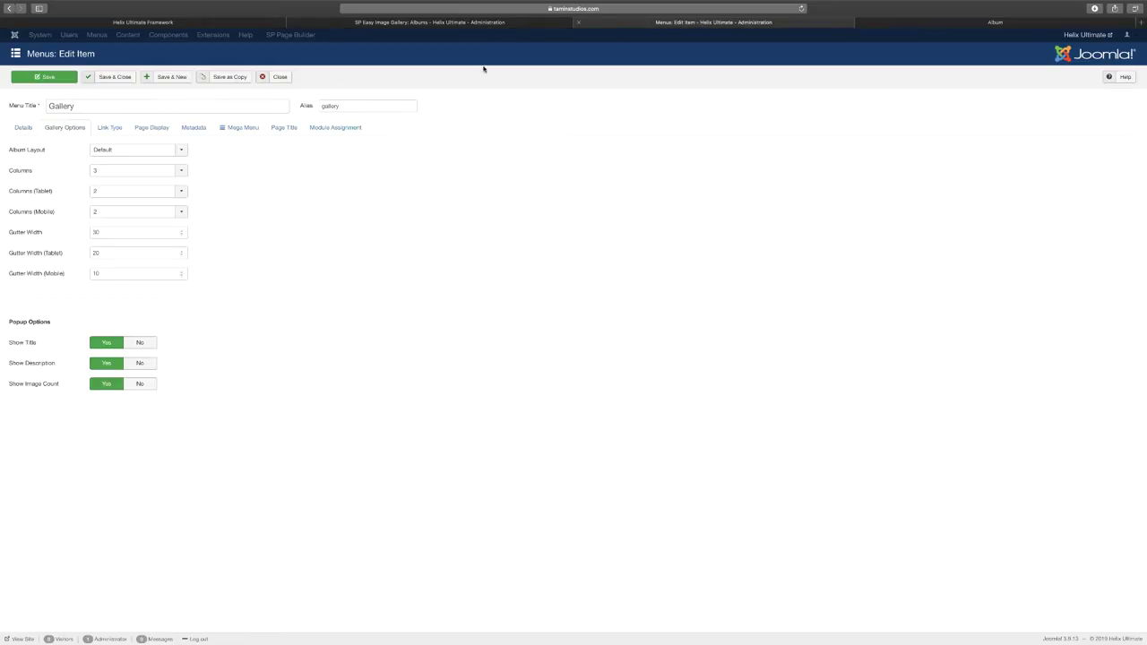
click(23, 127)
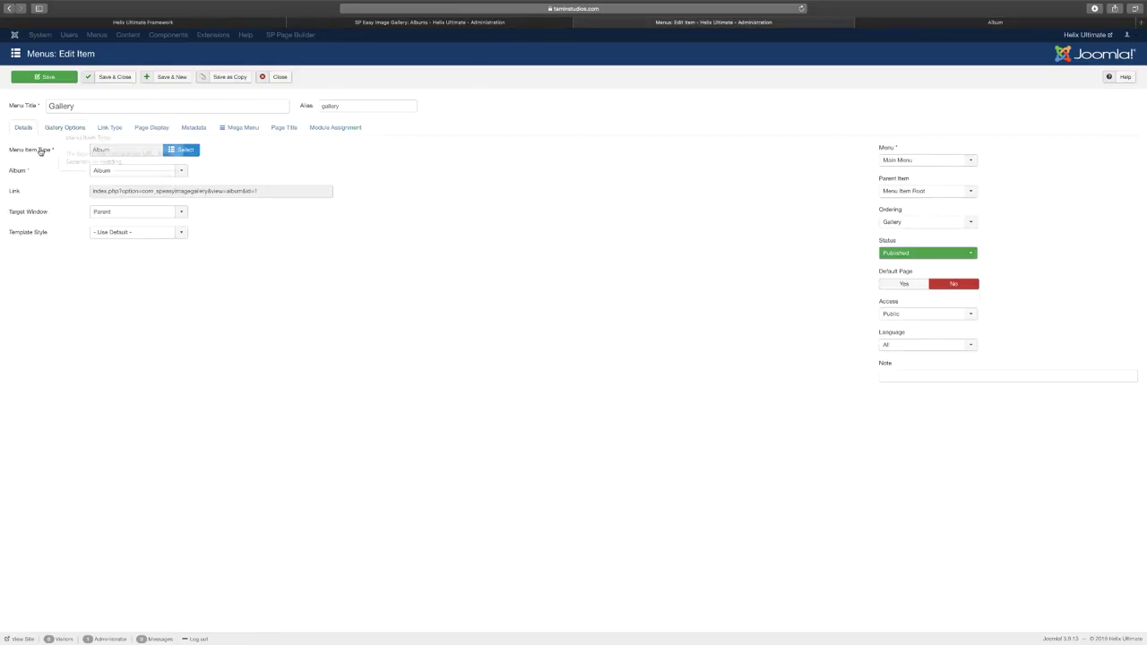
click(190, 152)
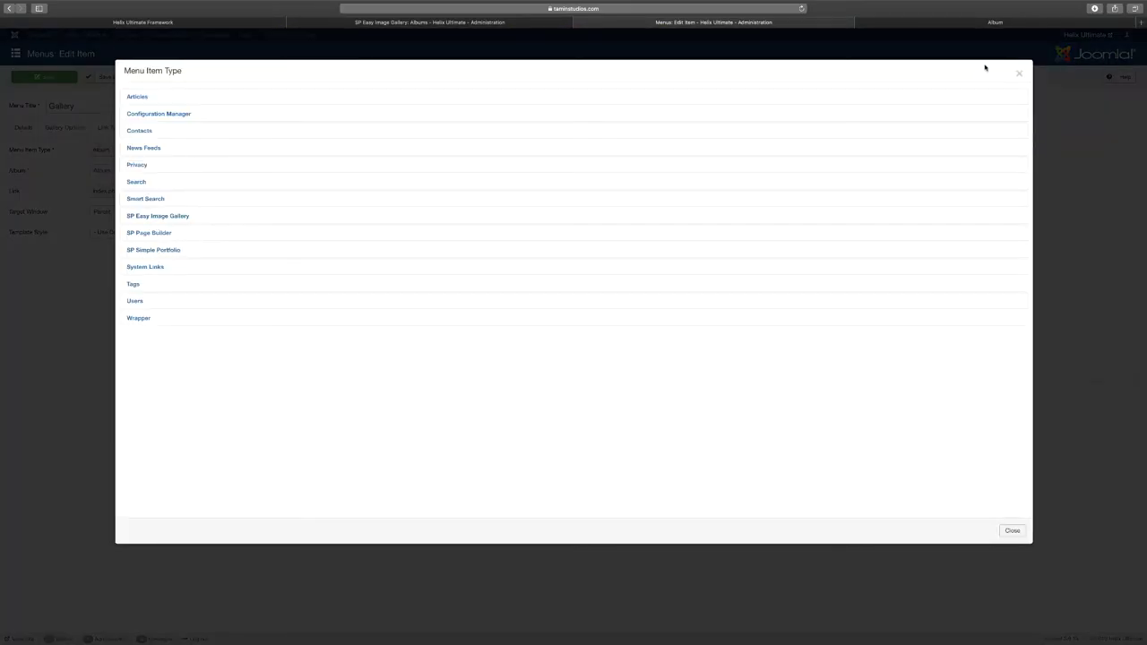
click(1018, 73)
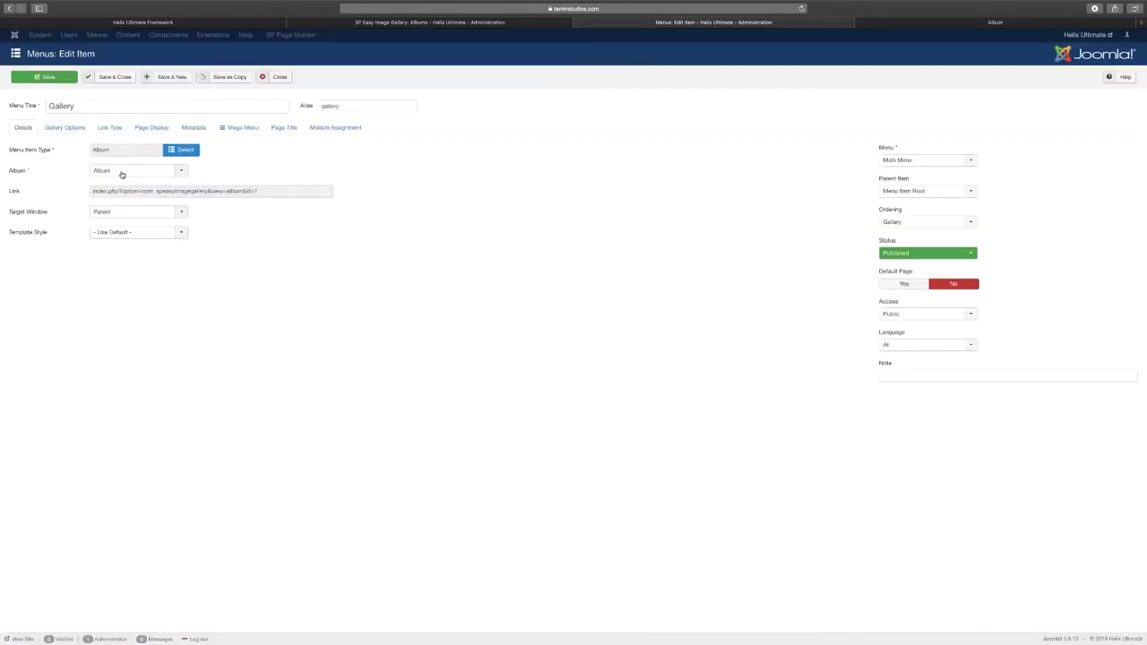
click(122, 173)
click(122, 172)
Set the Gallery menu item's desktop column count to 4
click(66, 128)
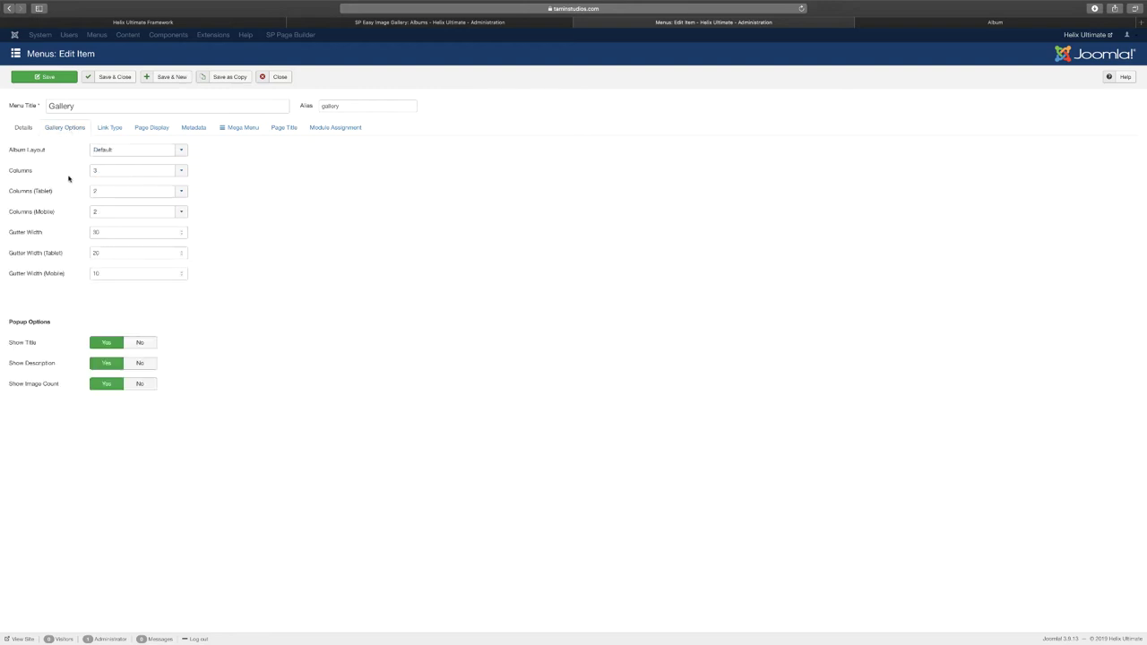
click(181, 171)
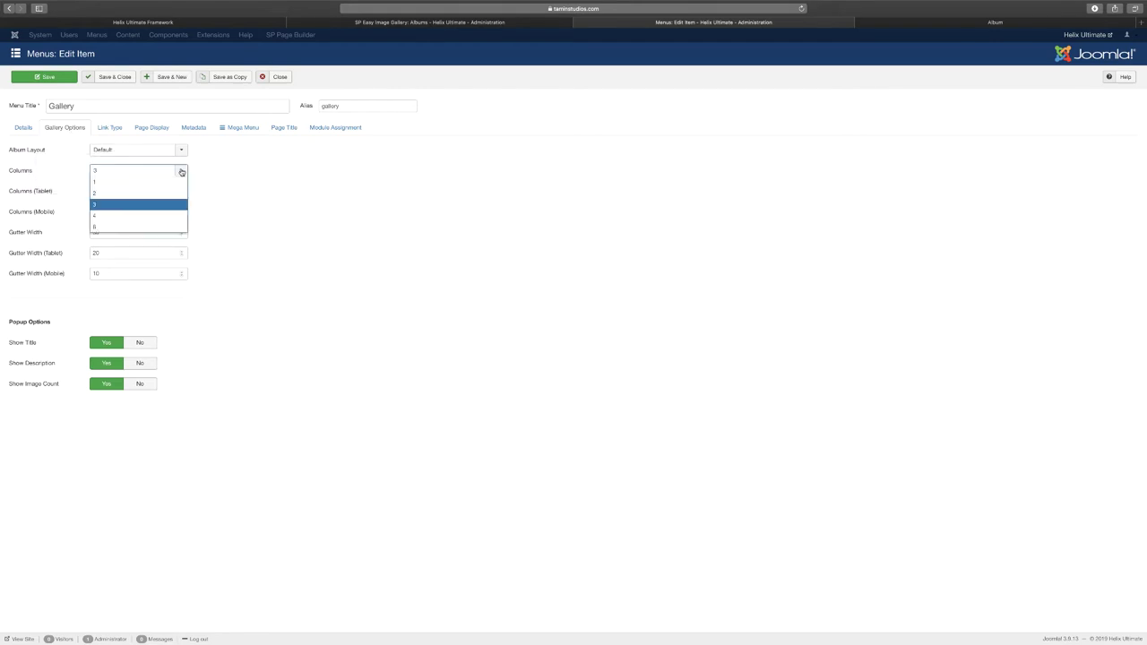
click(130, 216)
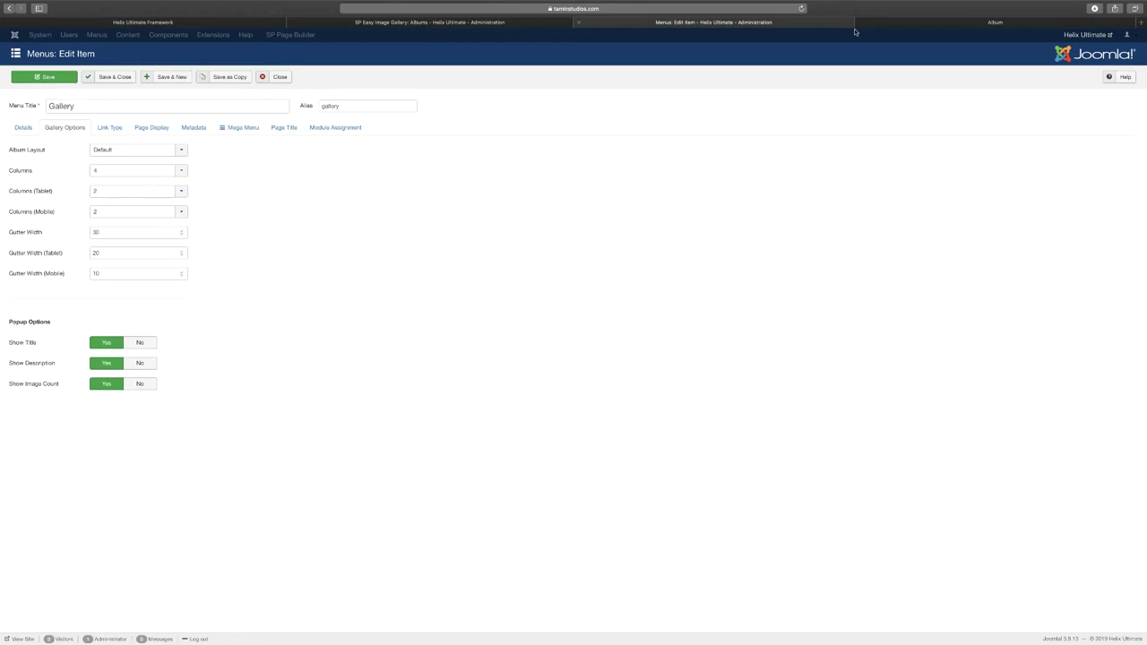
Save the menu item and check the front-end Gallery page showing twelve images in four columns
click(915, 27)
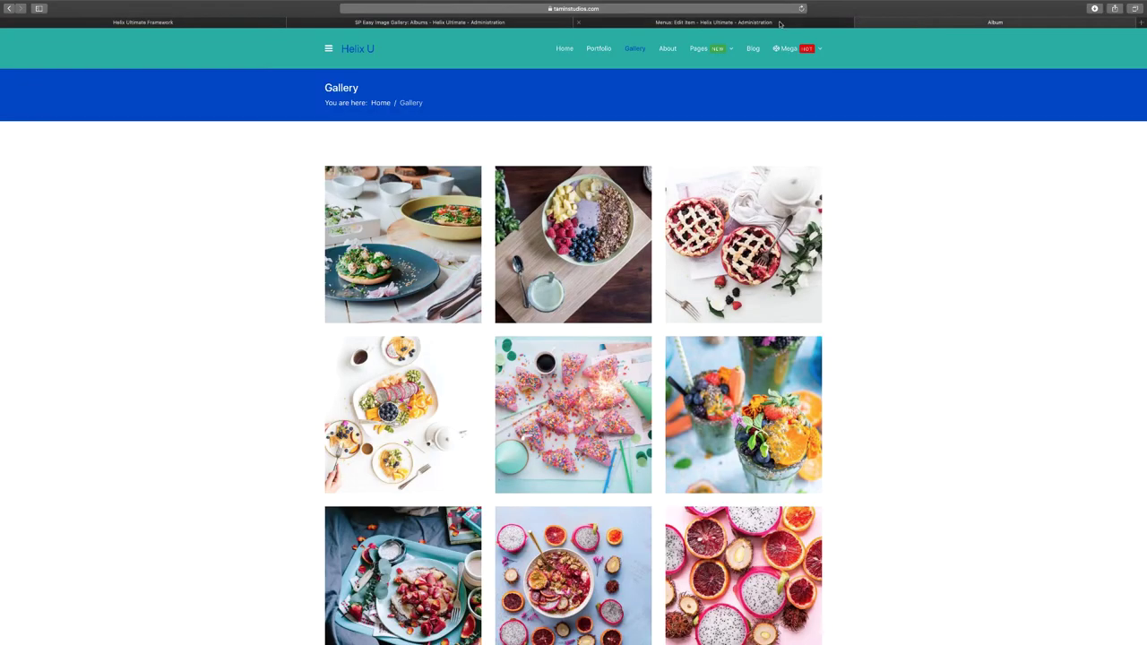
click(777, 24)
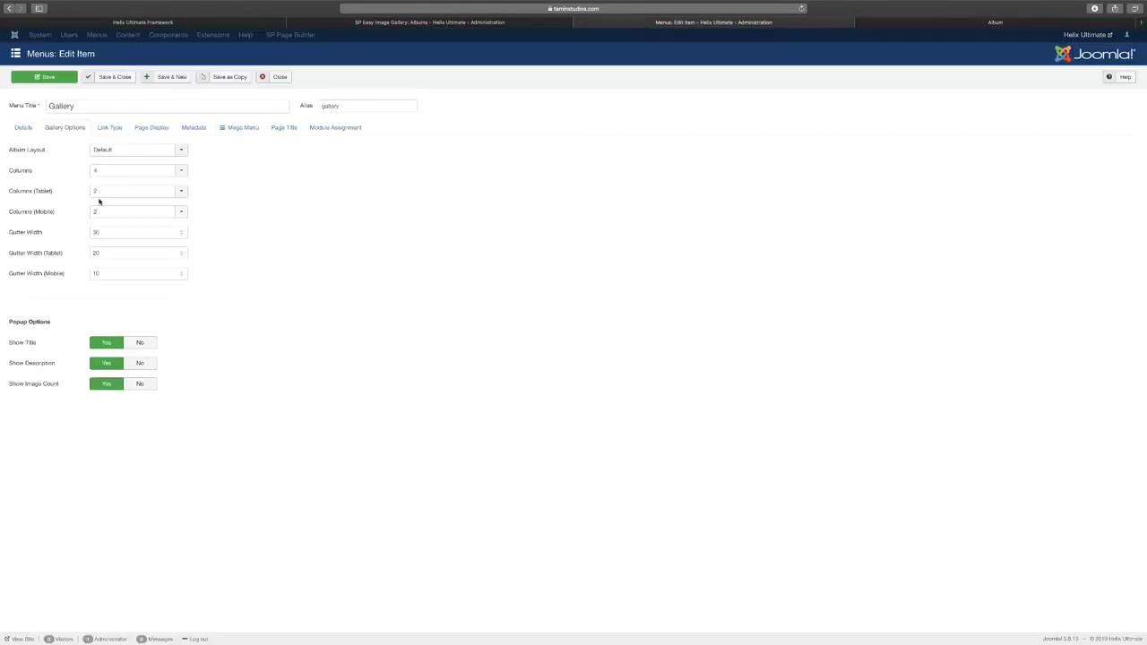
click(47, 77)
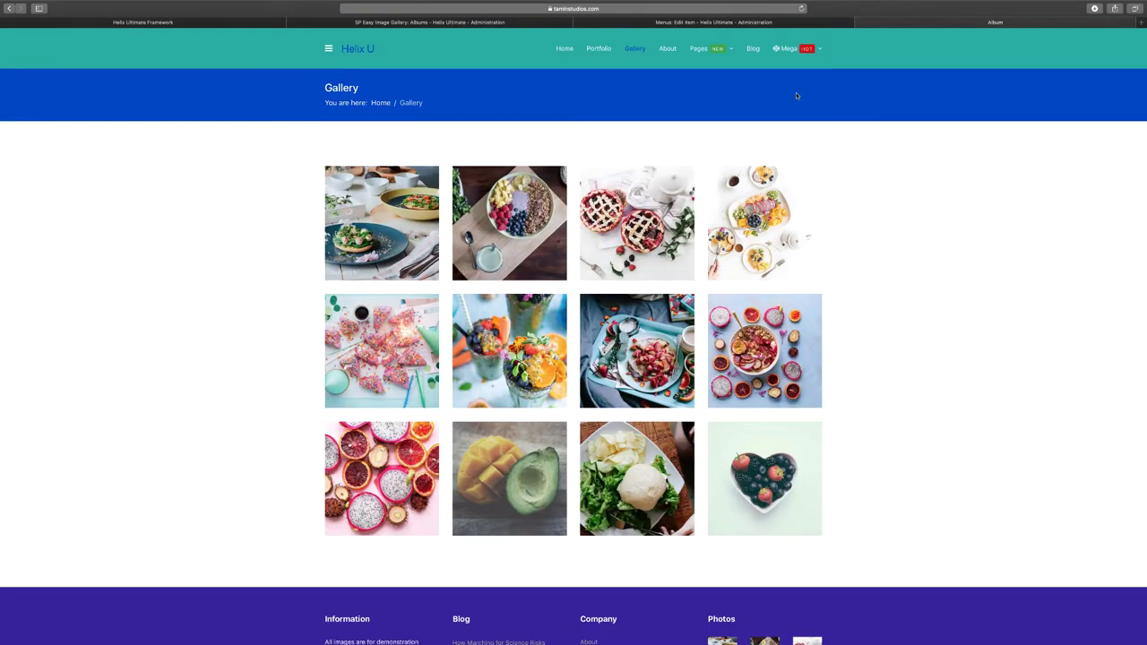
click(791, 21)
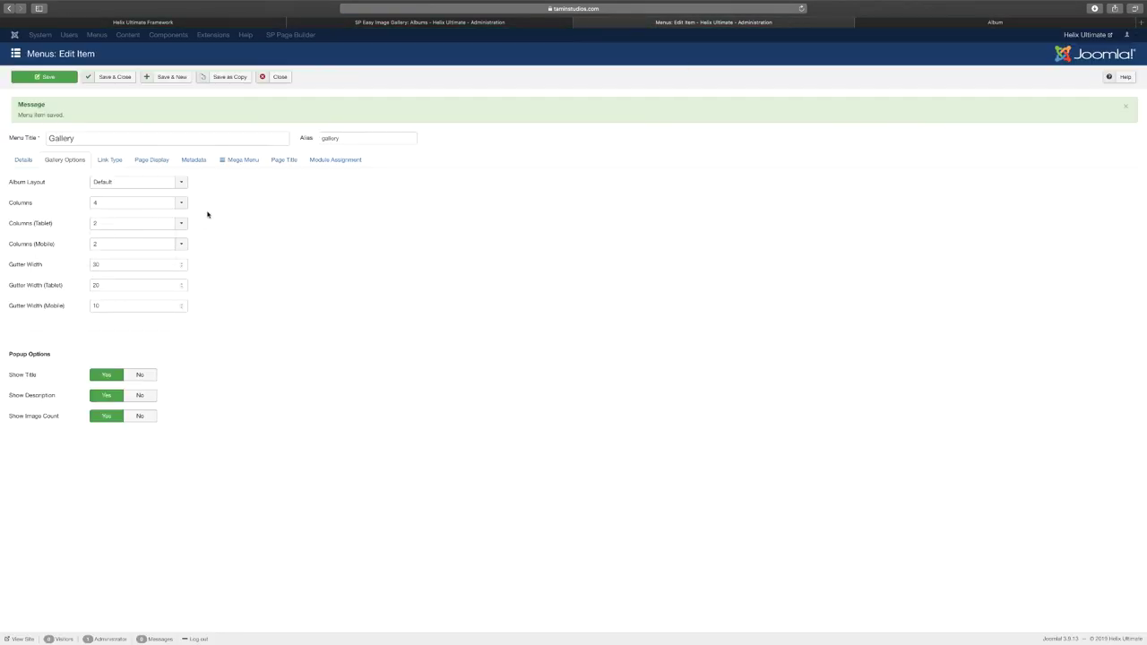
click(906, 23)
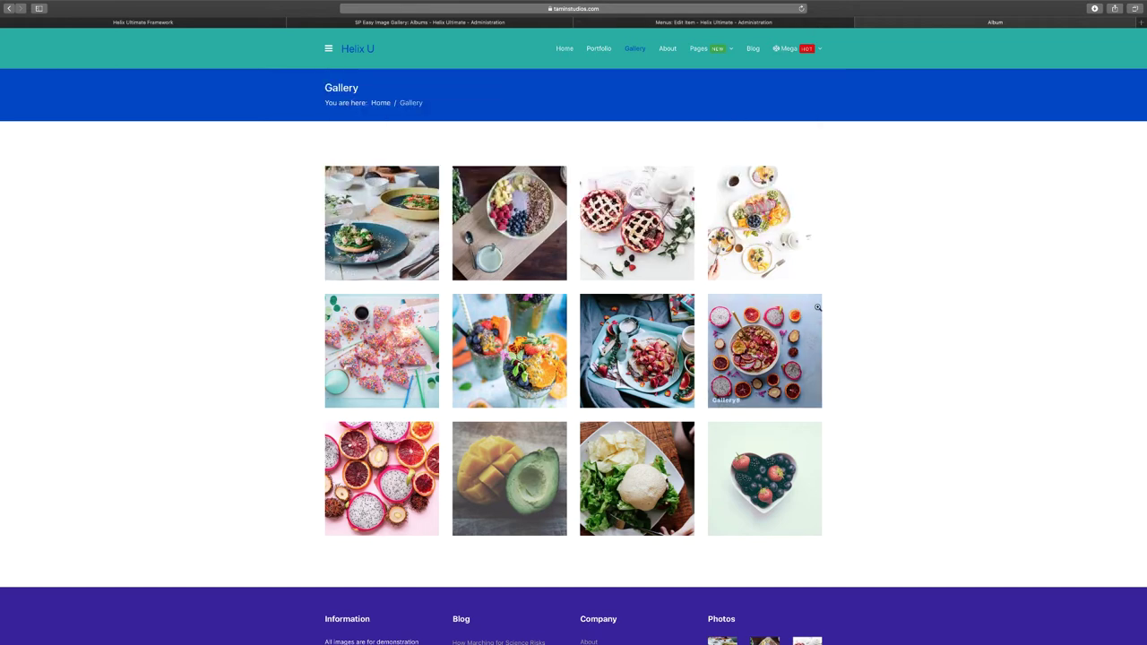
Change the Gallery menu item's column count to 3
scroll(817, 307, down, 3)
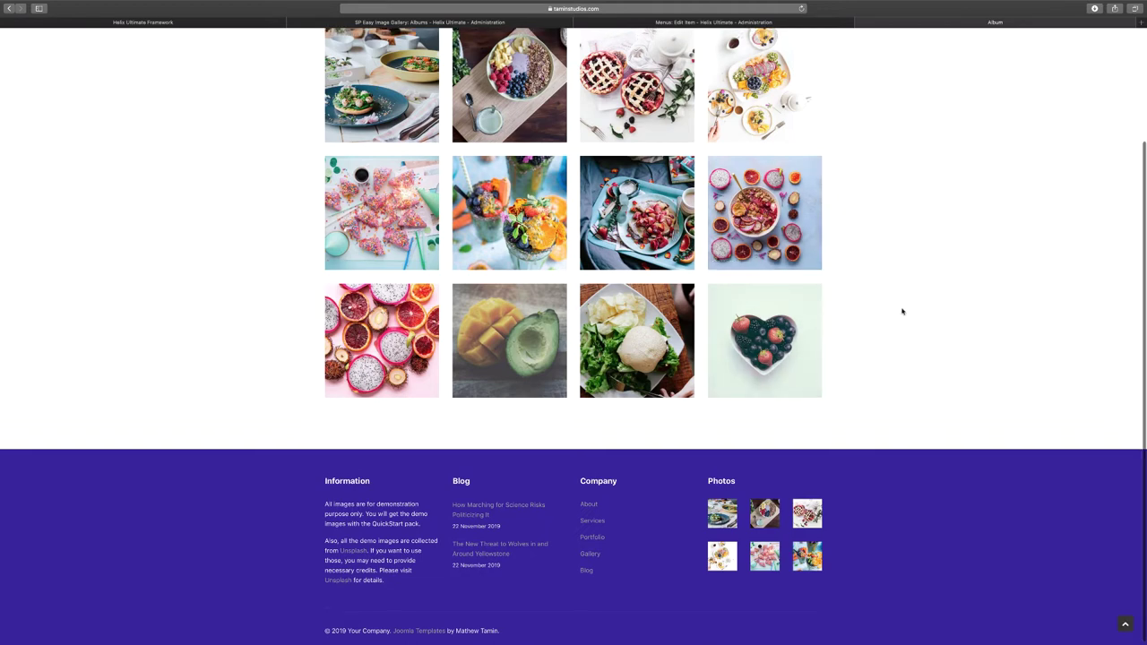
scroll(902, 310, up, 3)
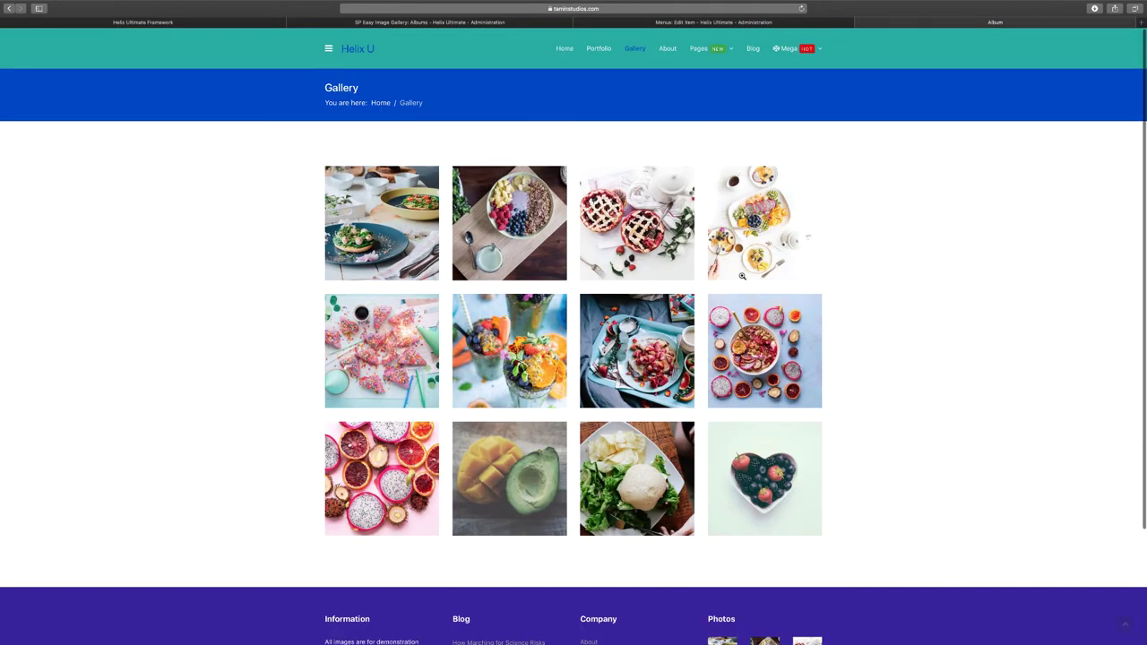
click(825, 21)
click(179, 206)
click(148, 241)
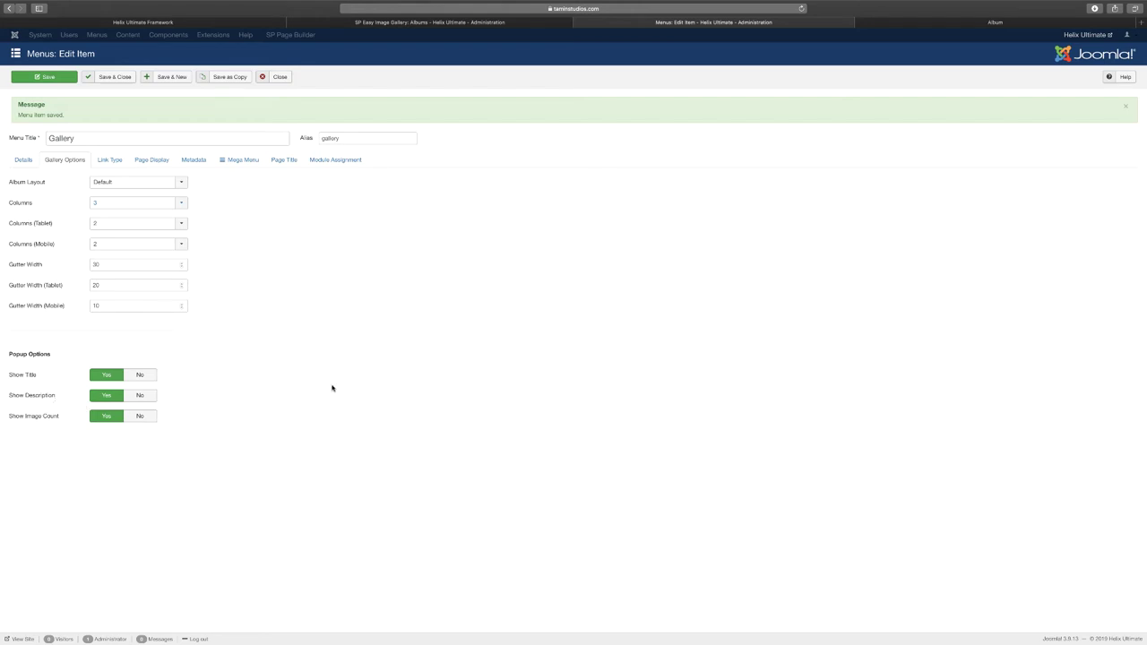
Preview the Gallery2 popup on the front end, then save and close the menu item
click(930, 25)
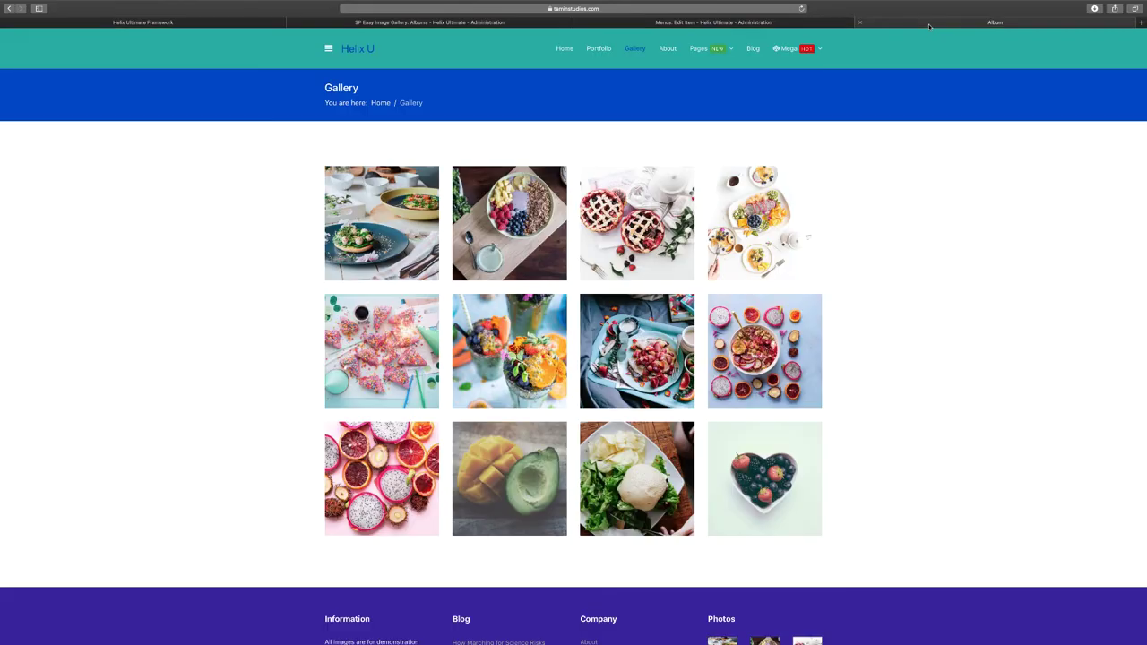
click(507, 247)
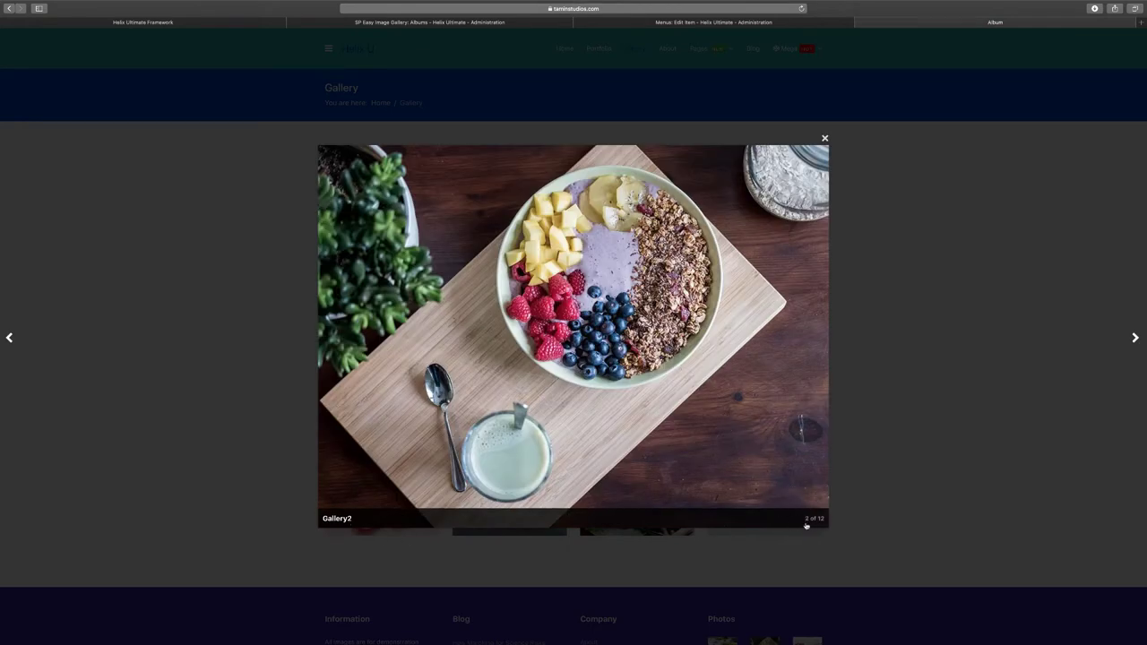
click(814, 25)
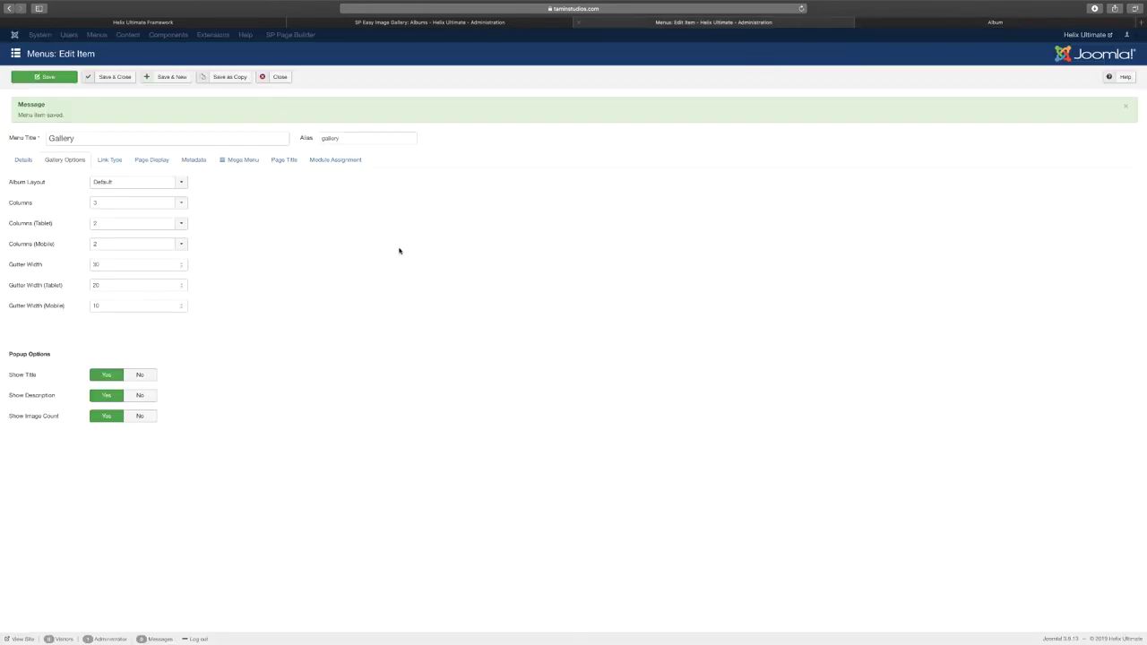
click(906, 25)
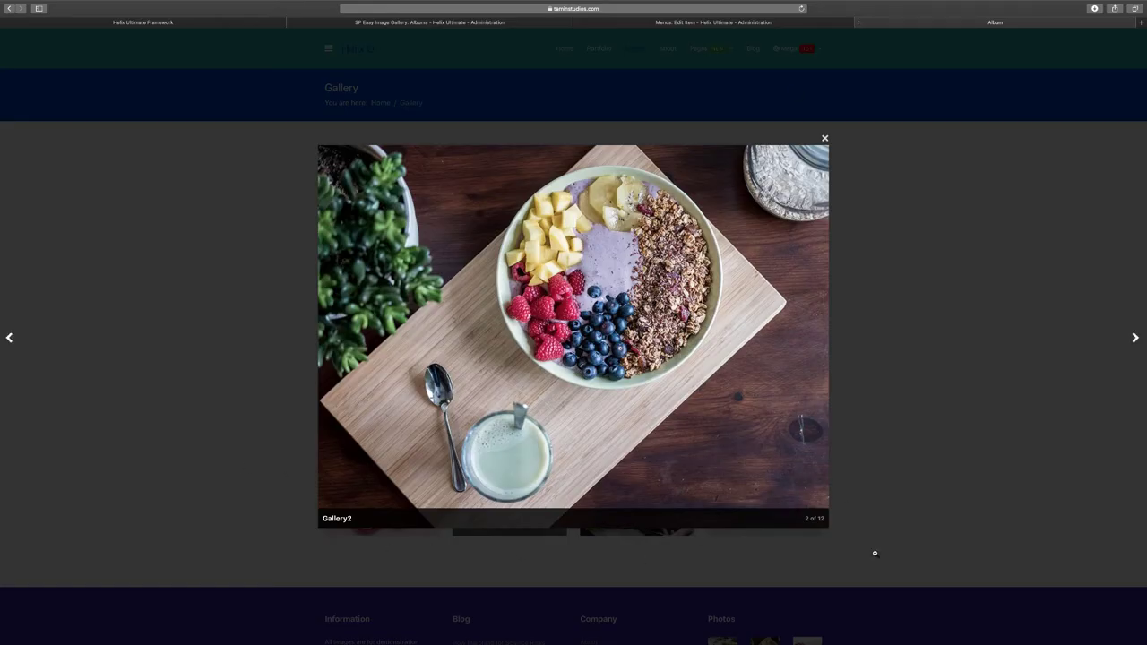
click(810, 24)
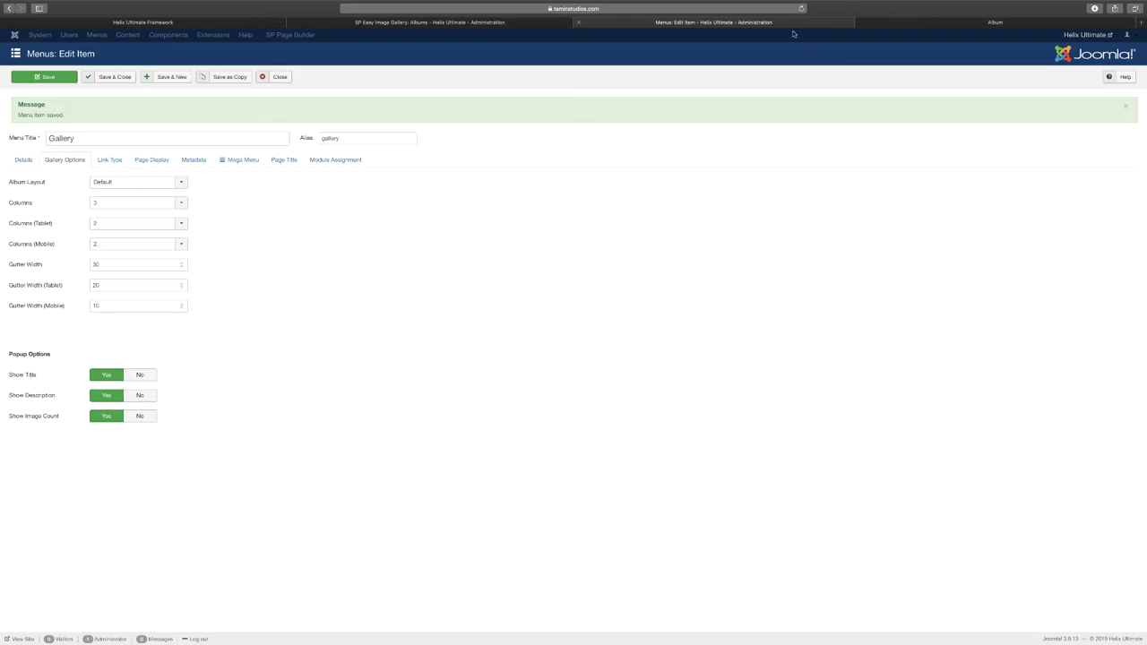
click(121, 79)
Review SP Easy Image Gallery options with 400×400 thumbnails, then go via Categories to the Albums list
click(527, 25)
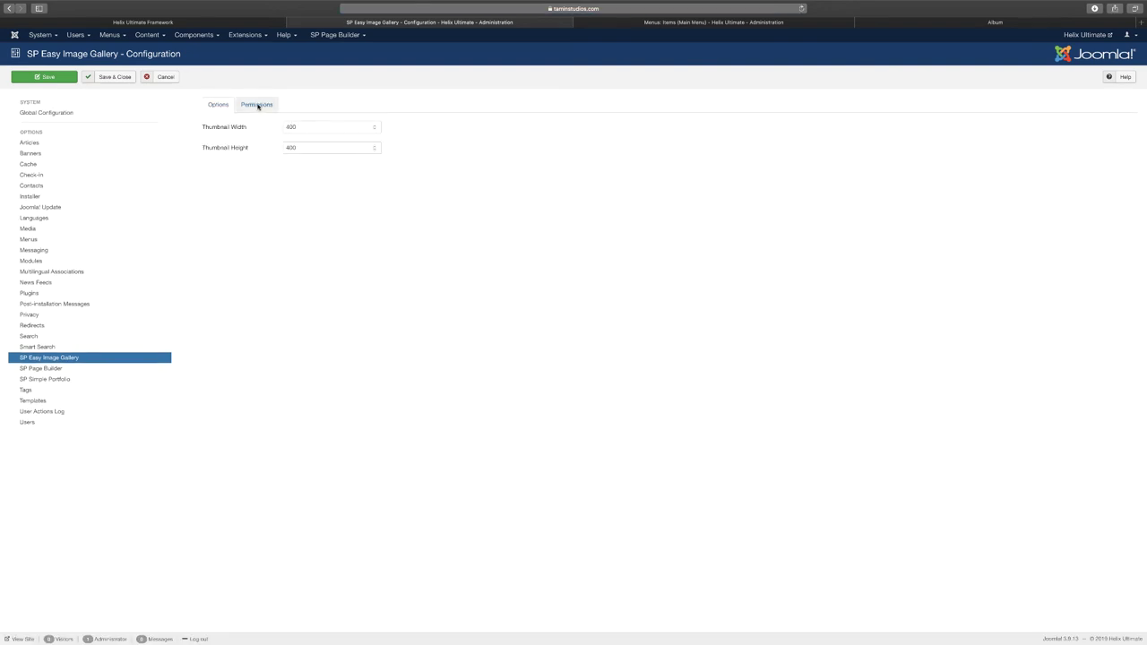
click(8, 8)
click(40, 107)
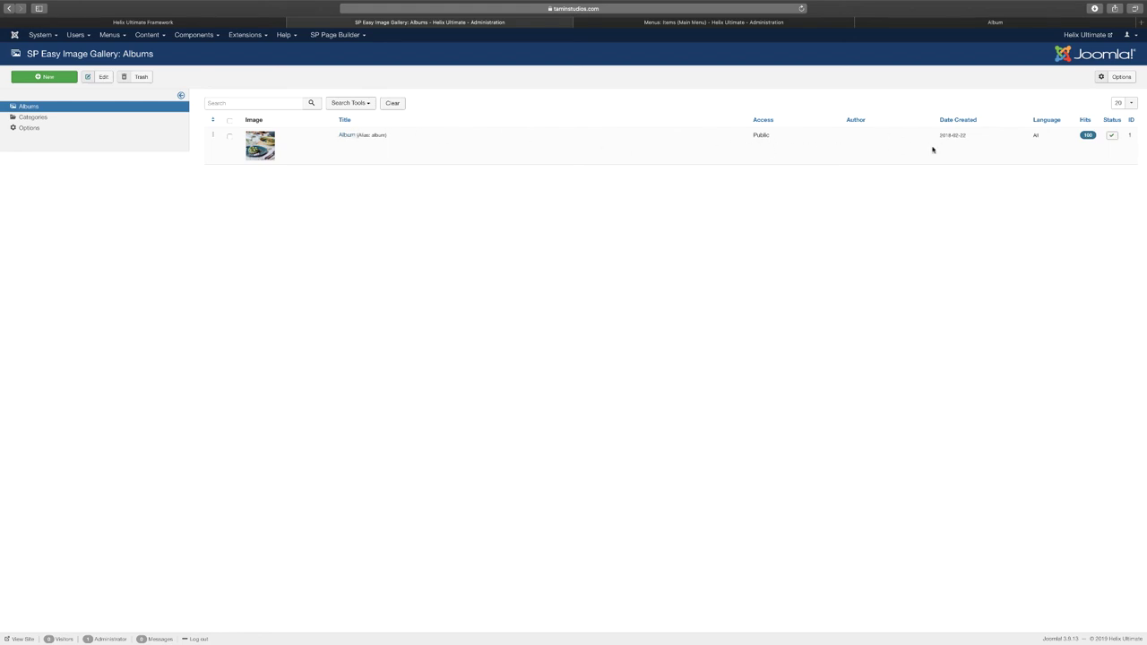
Open Album for editing and check its category choices without changing them
click(343, 138)
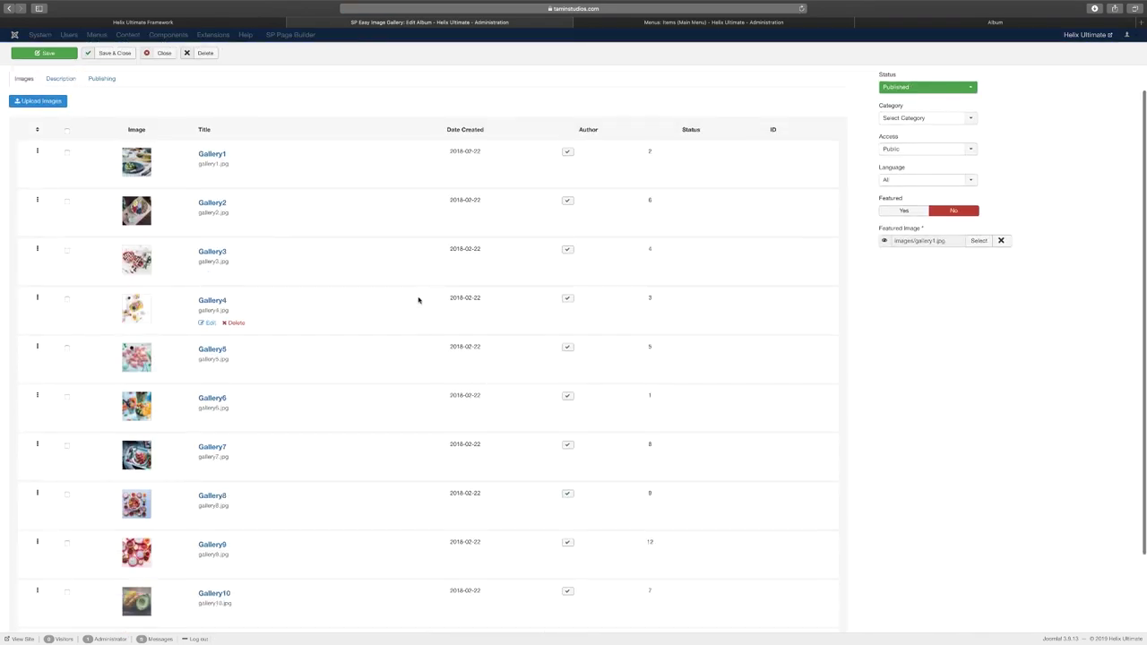
scroll(418, 300, down, 2)
scroll(418, 299, up, 5)
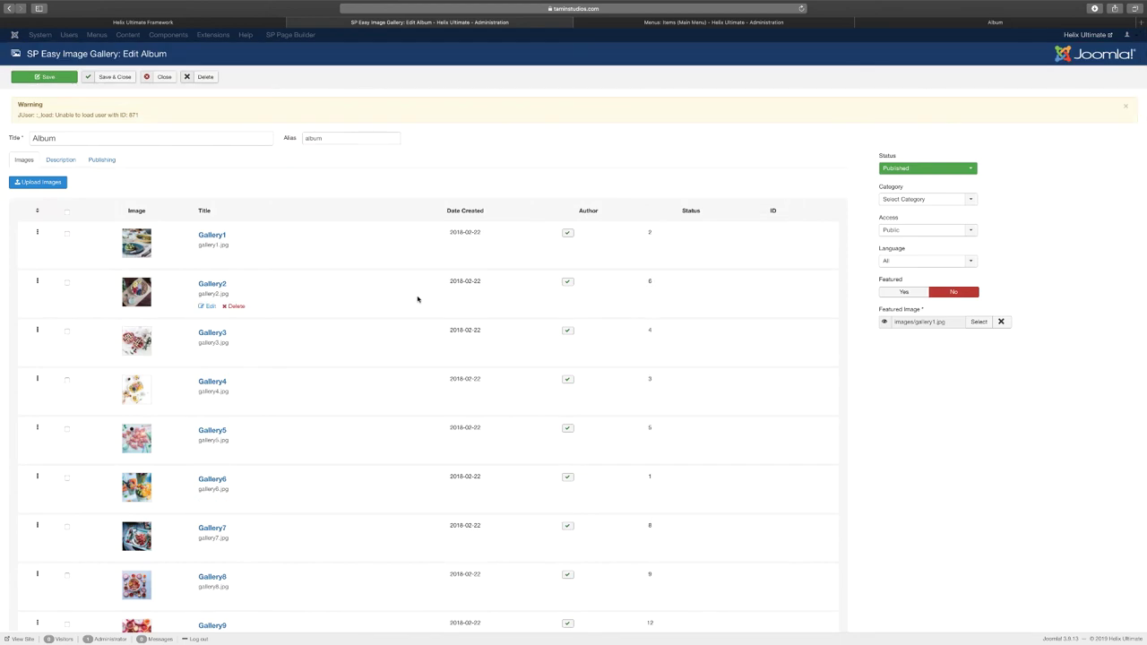
click(970, 200)
click(970, 201)
Open the Gallery7 image's details and review its title, alt text and description
scroll(251, 394, down, 3)
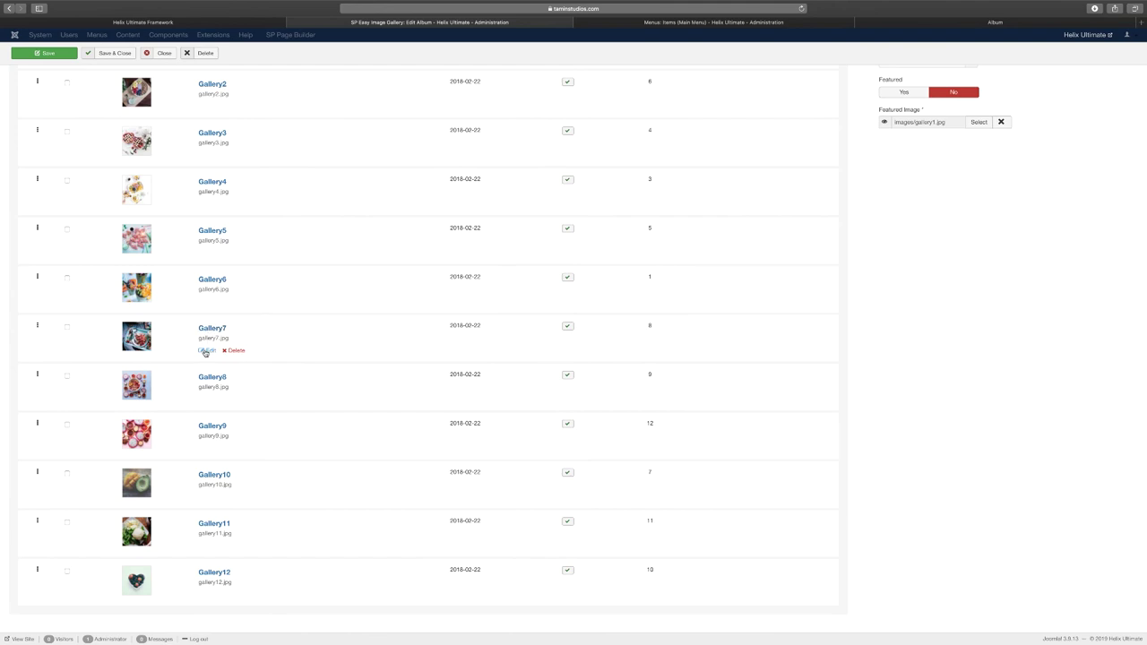
click(204, 350)
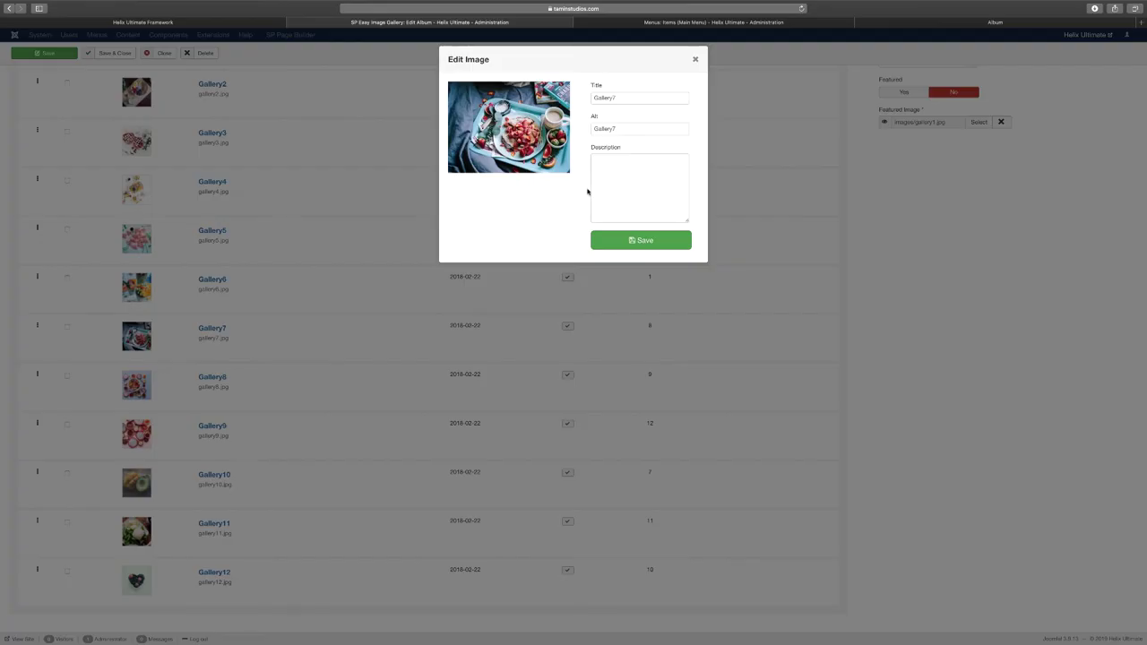
double_click(631, 95)
key(Tab)
key(Tab)
Close the Gallery7 details unsaved and look over the album's Description and Publishing tabs
click(694, 60)
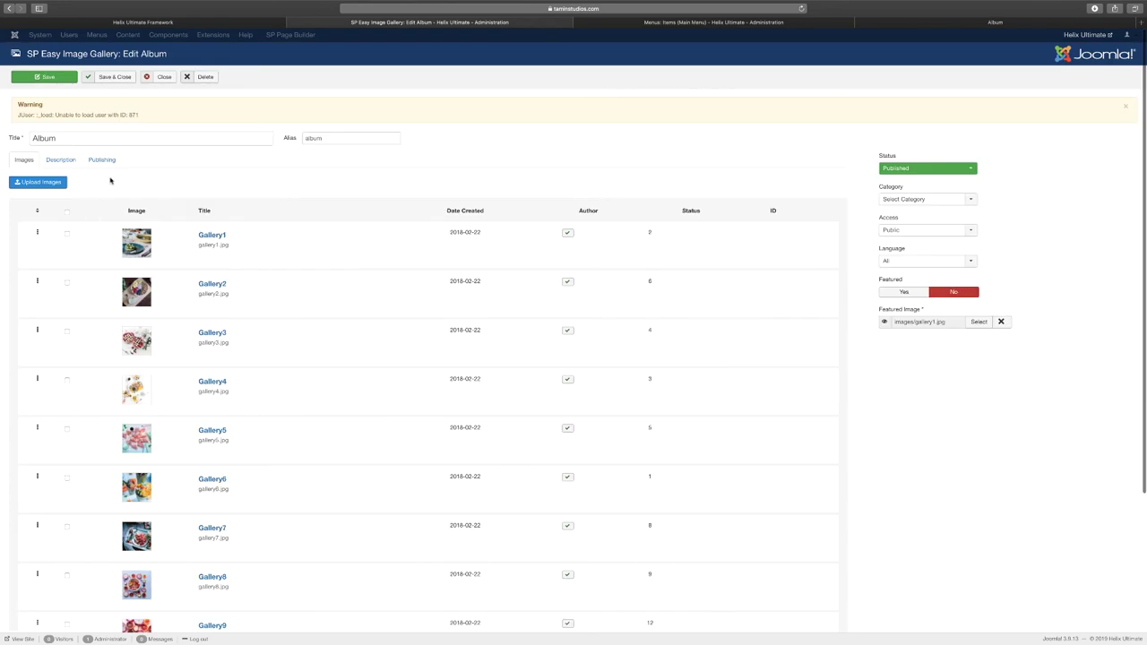
click(66, 162)
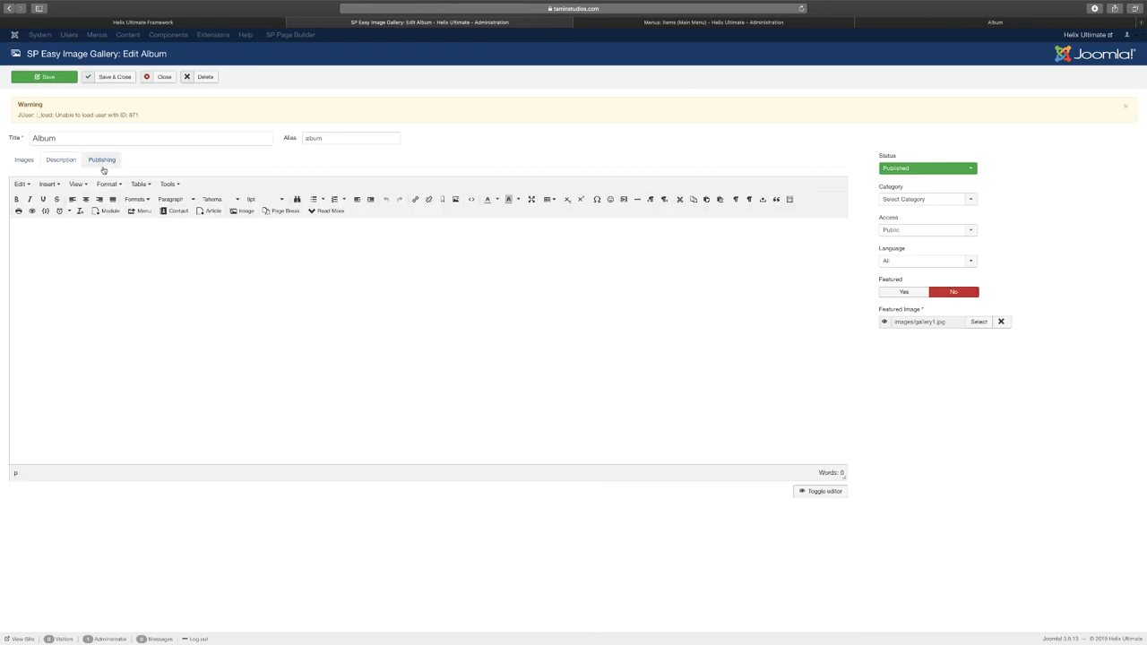
click(102, 161)
click(67, 162)
click(26, 162)
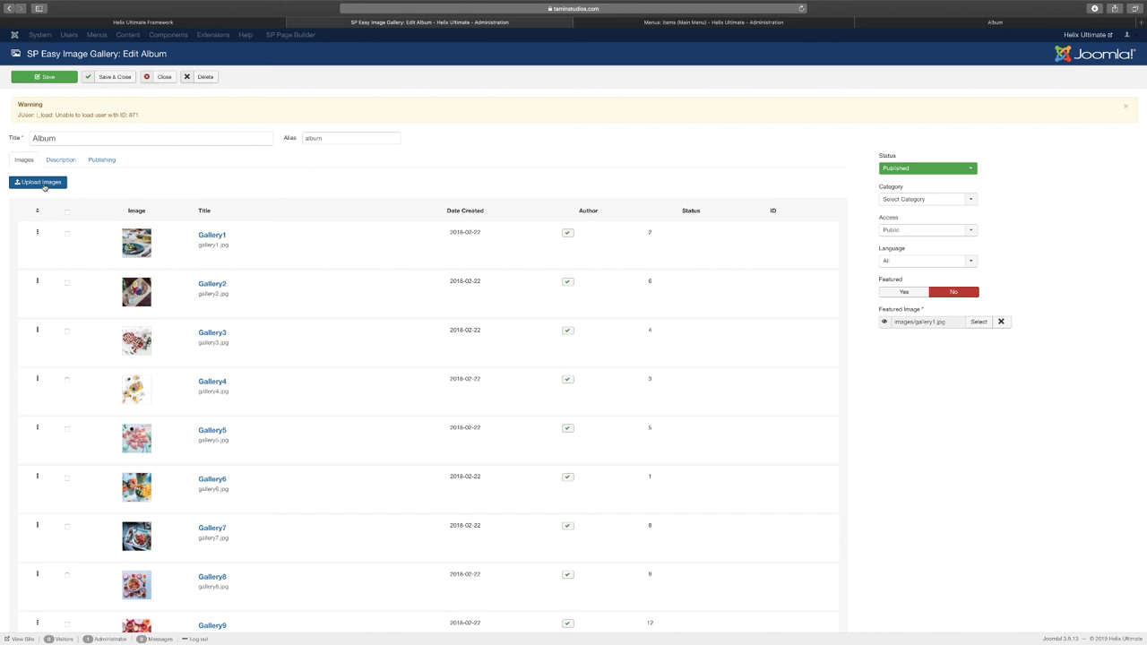
Return to the front-end Gallery page and close the Gallery2 popup to reveal the twelve-image grid
scroll(683, 391, down, 3)
scroll(683, 392, up, 3)
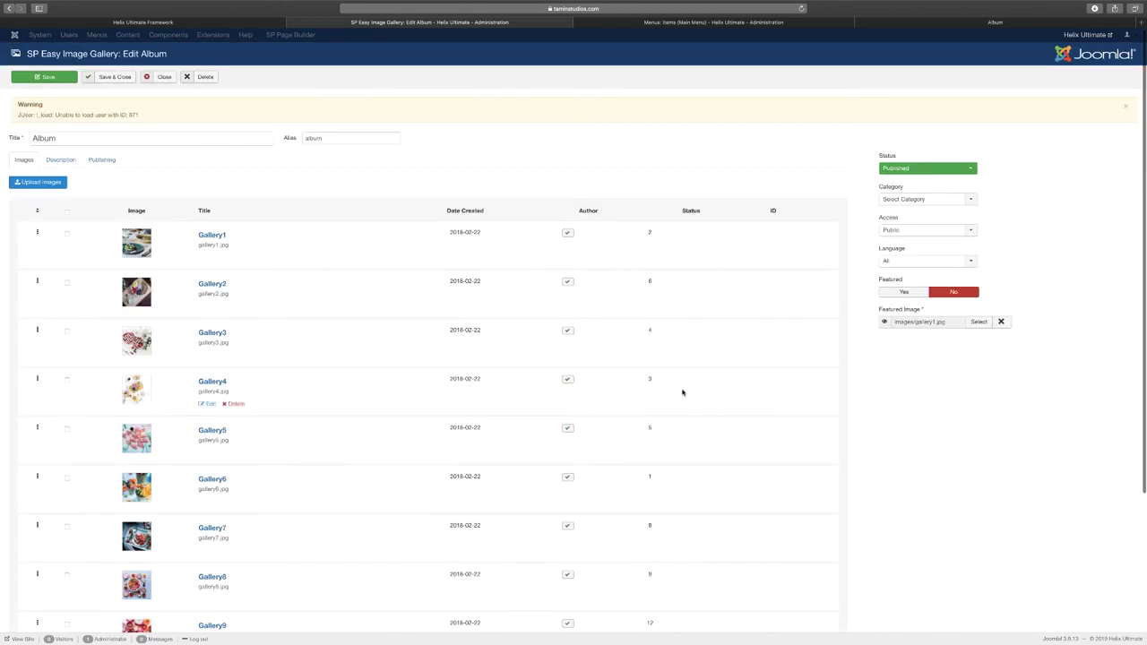
click(877, 23)
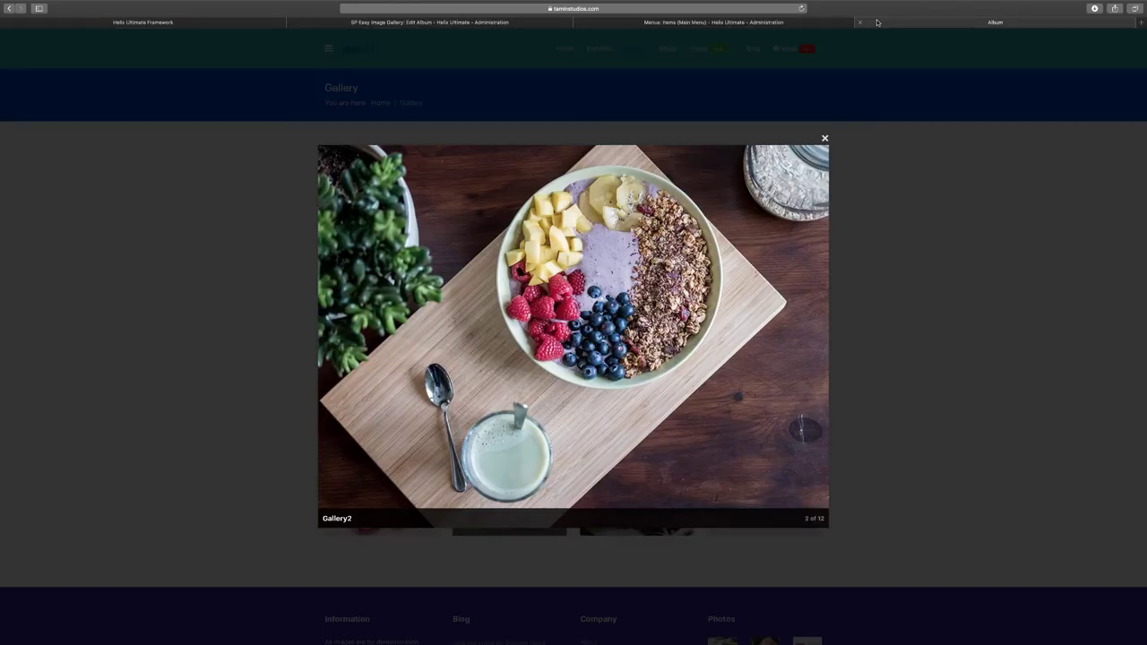
click(824, 138)
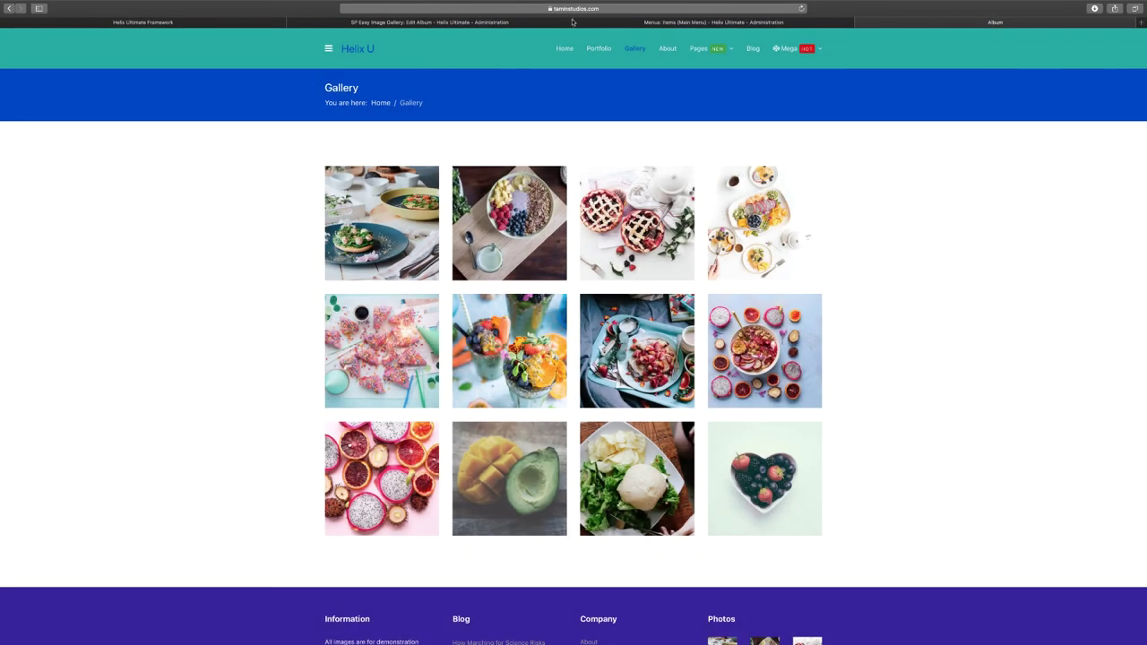